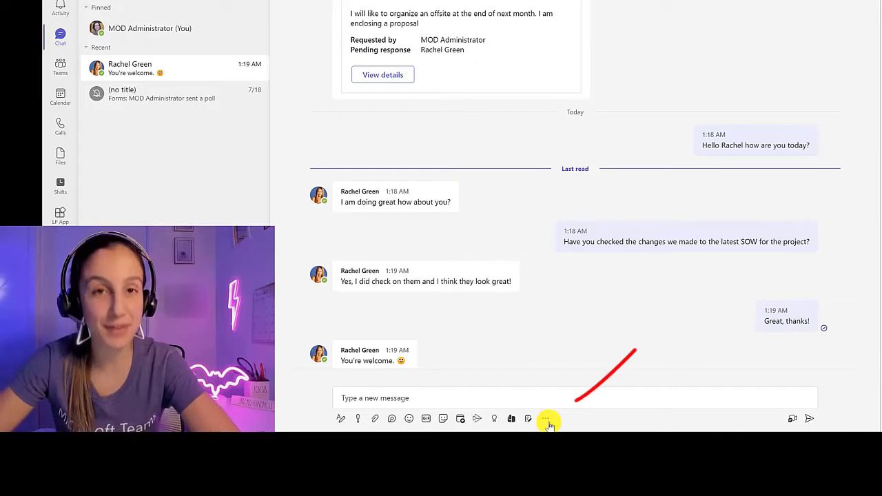
Start a new approval request from the open chat using the Approvals app and name it "Offsite".
{"action": "left_click", "coordinate": [548, 422]}
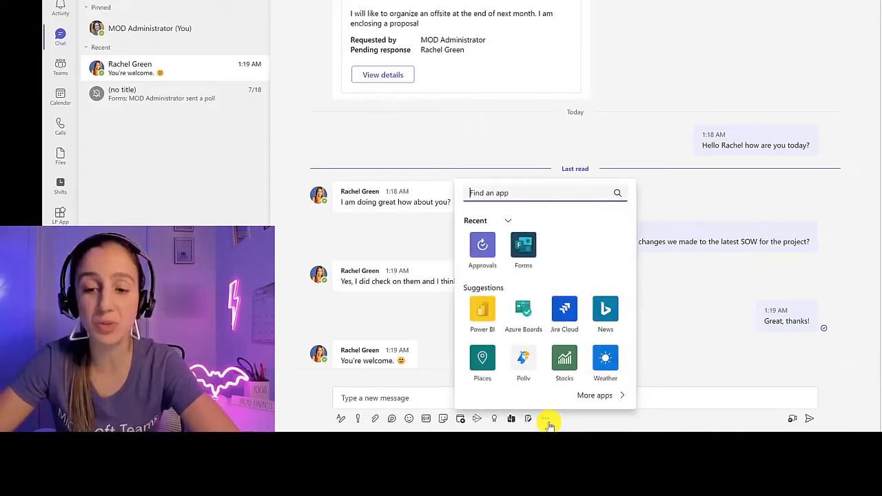
{"action": "left_click", "coordinate": [483, 244]}
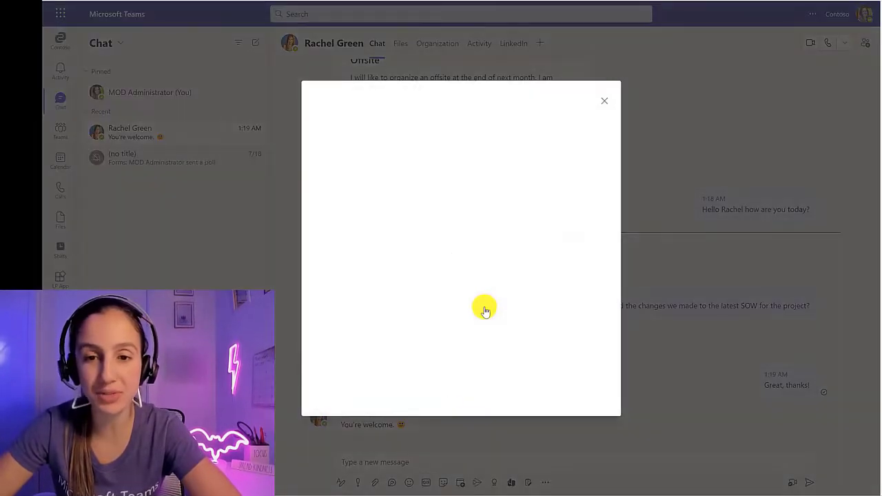
{"action": "left_click", "coordinate": [365, 142]}
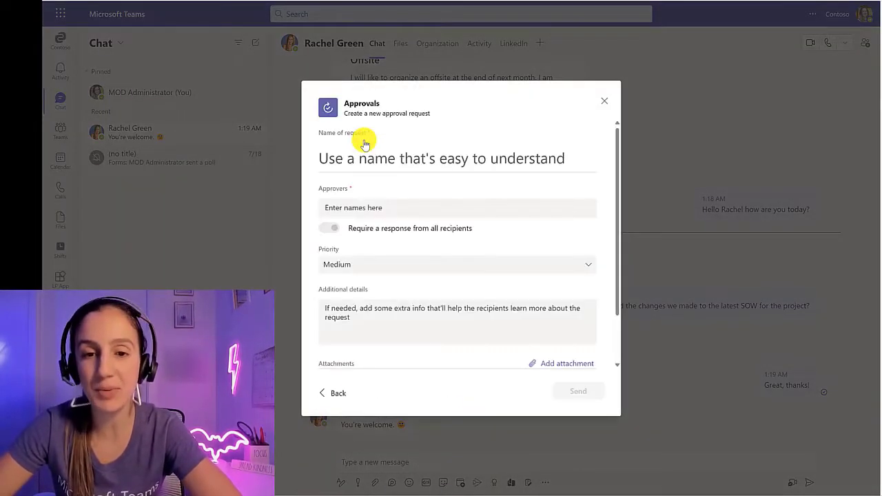
{"action": "left_click", "coordinate": [360, 162]}
{"action": "left_click", "coordinate": [352, 198]}
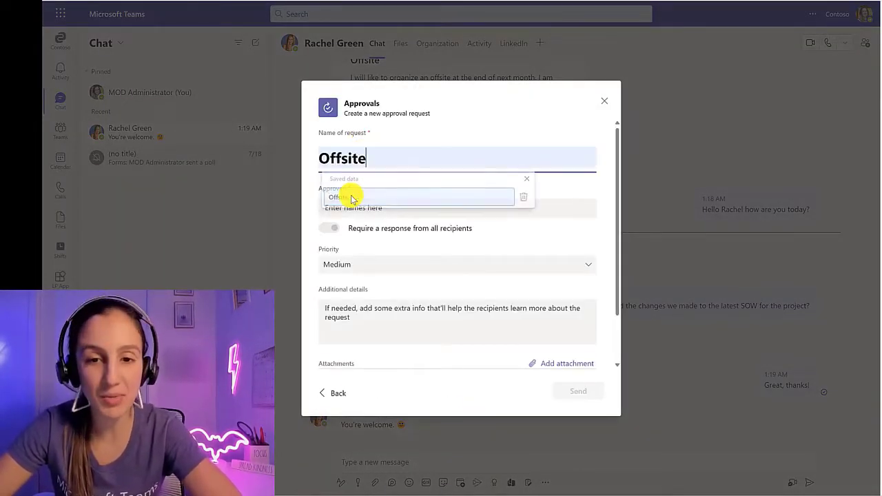
Add the open chat's contact as the approver of the Offsite request.
{"action": "left_click", "coordinate": [349, 209]}
{"action": "type", "text": "rache"}
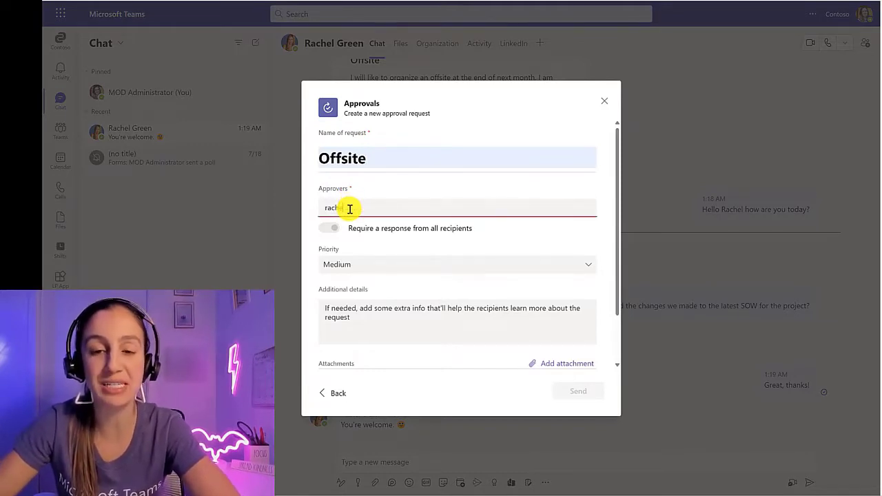
{"action": "type", "text": "l Green"}
{"action": "left_click", "coordinate": [353, 256]}
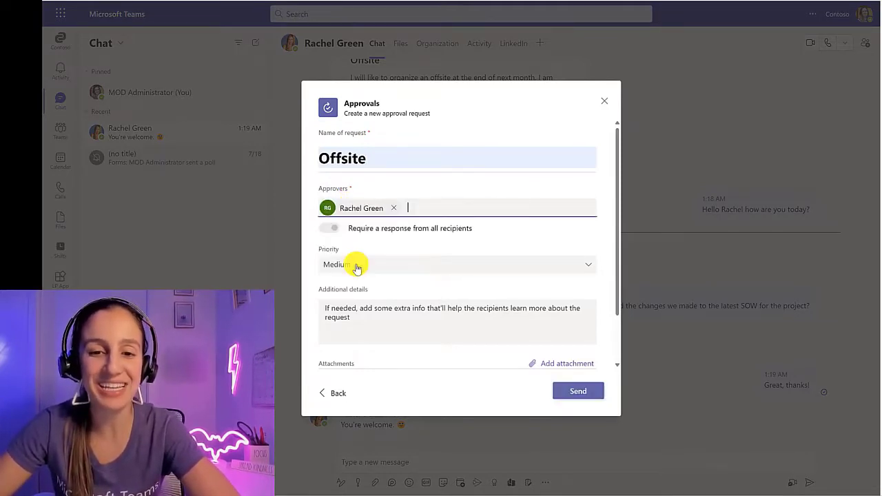
Set Medium priority and add details "I would like to organize an offsite at the end of next month. I am enclosing a proposal".
{"action": "left_click", "coordinate": [357, 264]}
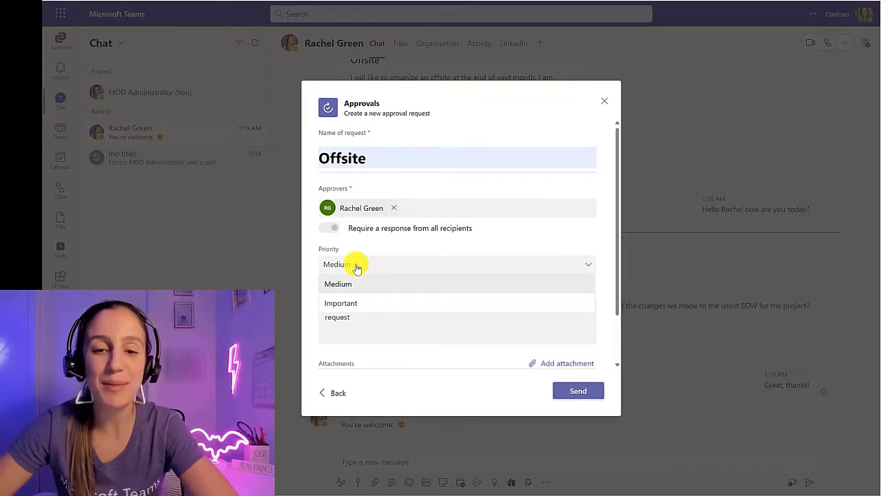
{"action": "left_click", "coordinate": [354, 284]}
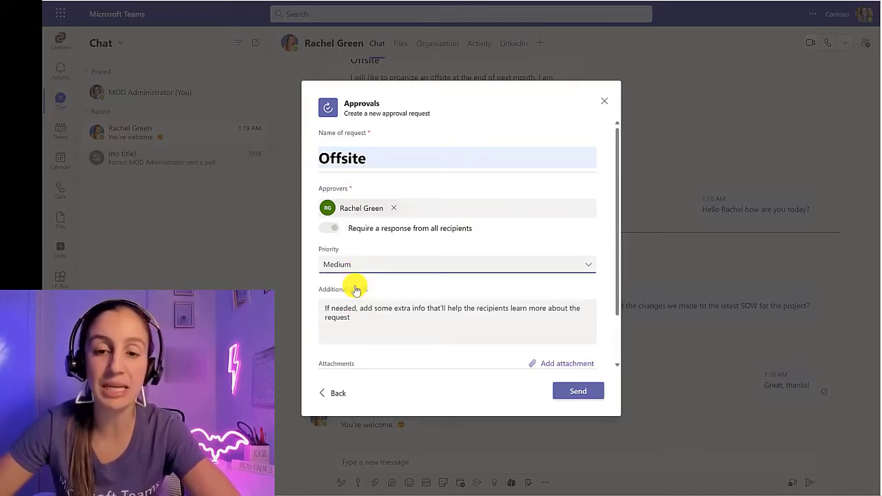
{"action": "left_click", "coordinate": [359, 318]}
{"action": "type", "text": "I would like to organize an offsite at the end of next month. I am enclosing a proposal"}
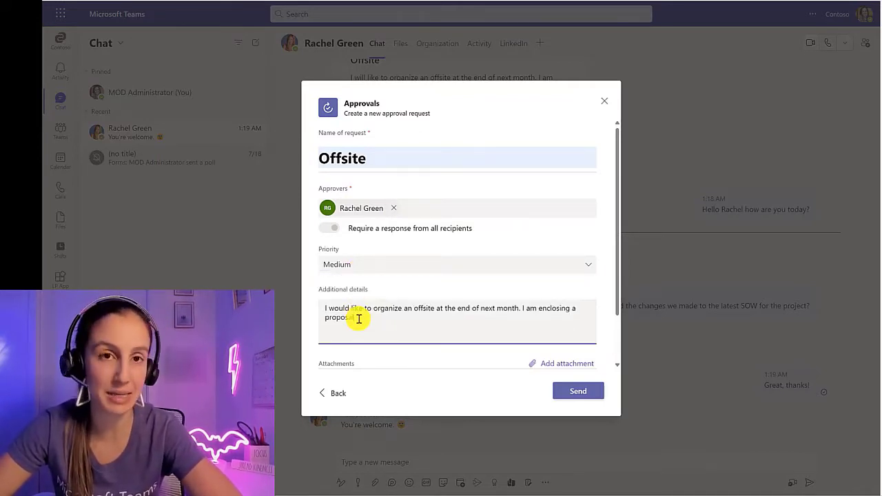
Attach the Word file "Offiste proposal Nov 2022" from the computer and send the approval request.
{"action": "scroll", "coordinate": [359, 319], "scroll_direction": "down", "scroll_amount": 2}
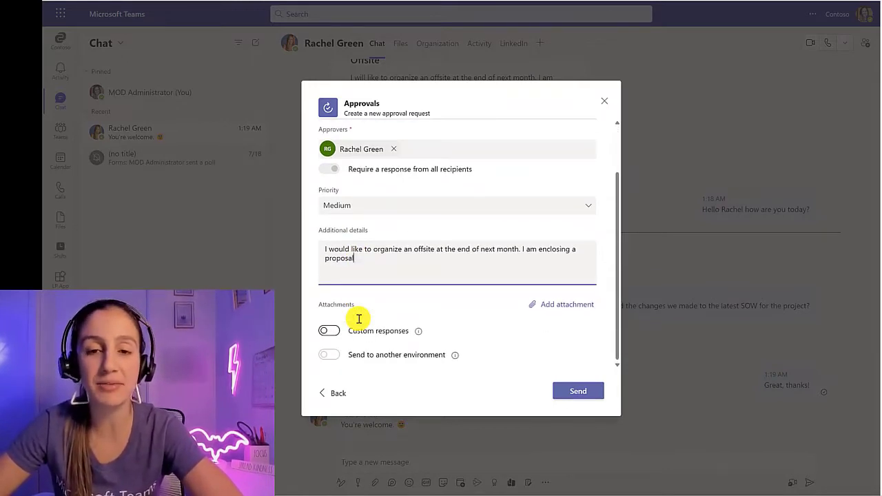
{"action": "left_click", "coordinate": [564, 309]}
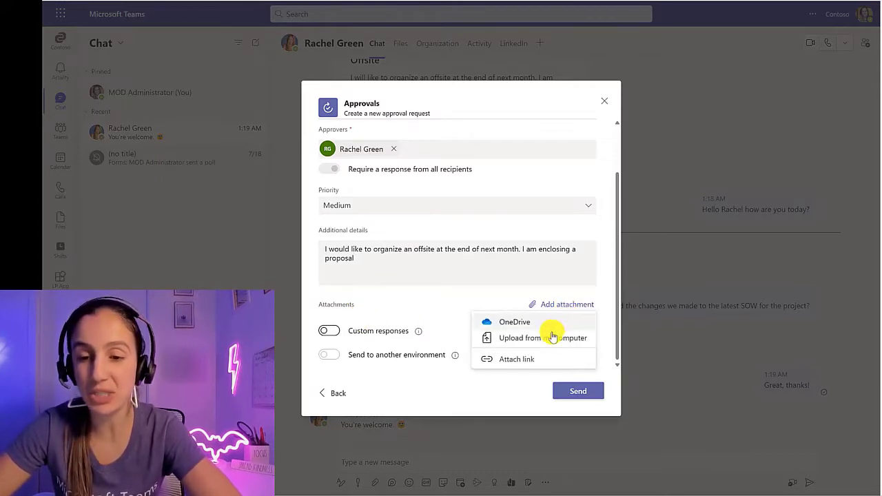
{"action": "left_click", "coordinate": [548, 345]}
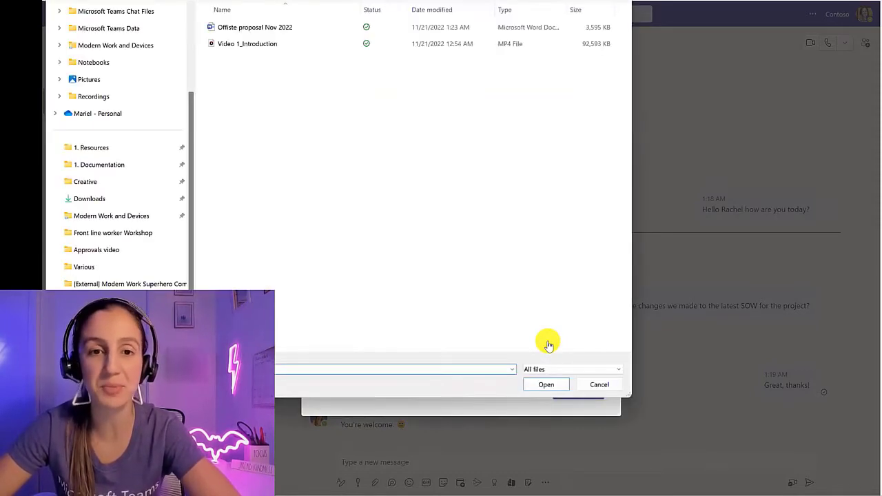
{"action": "double_click", "coordinate": [288, 29]}
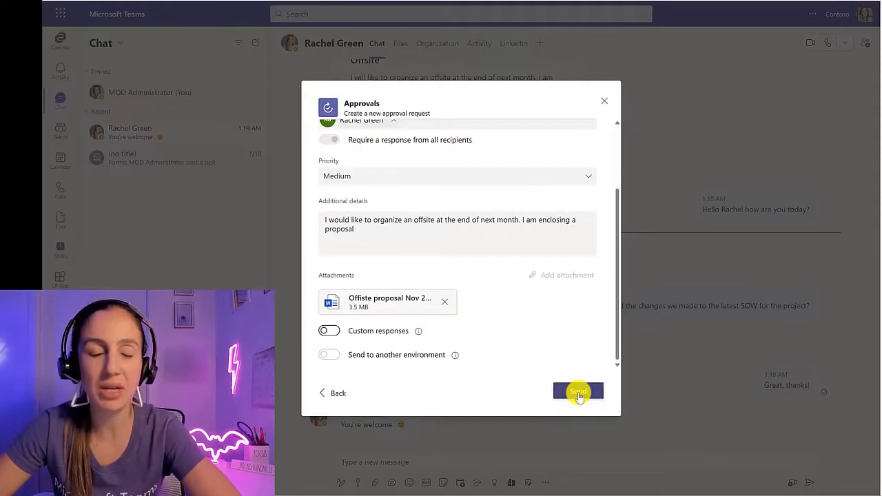
{"action": "left_click", "coordinate": [579, 393]}
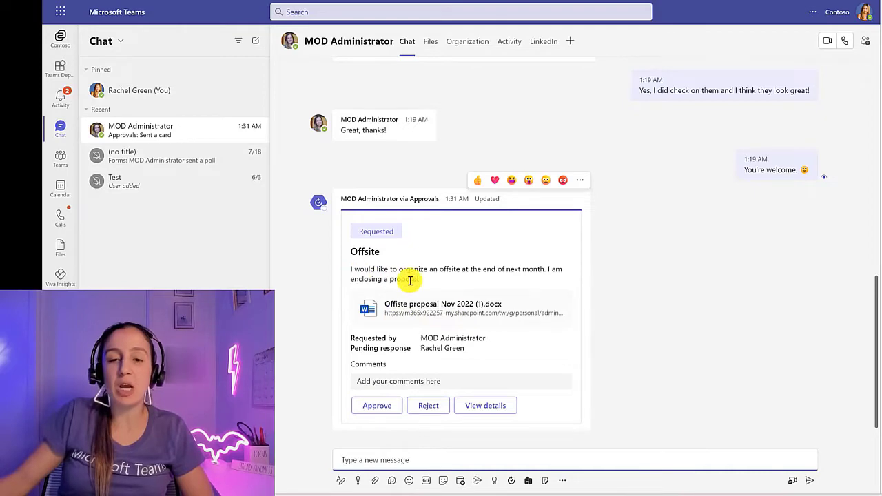
As the approver, check the attached proposal and approve the Offsite request with the comment "This looks great, let's do it!".
{"action": "left_click", "coordinate": [393, 308]}
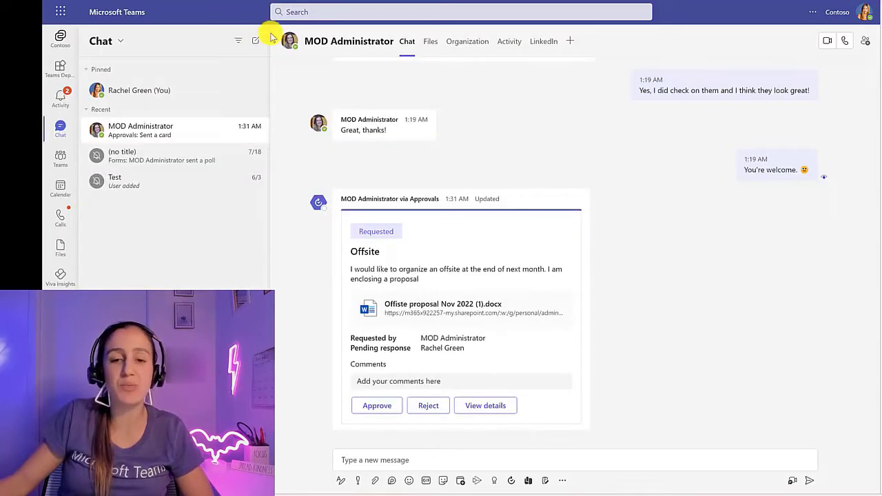
{"action": "left_click", "coordinate": [409, 382]}
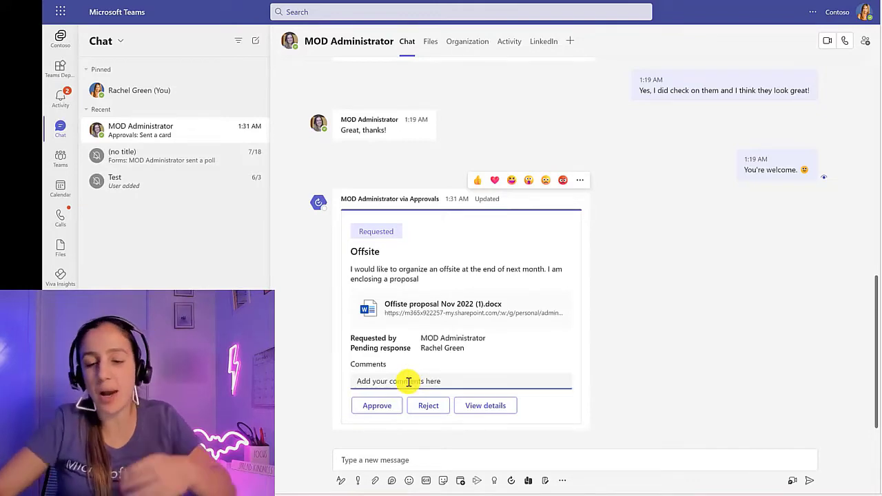
{"action": "type", "text": "This looks great, let's do it!"}
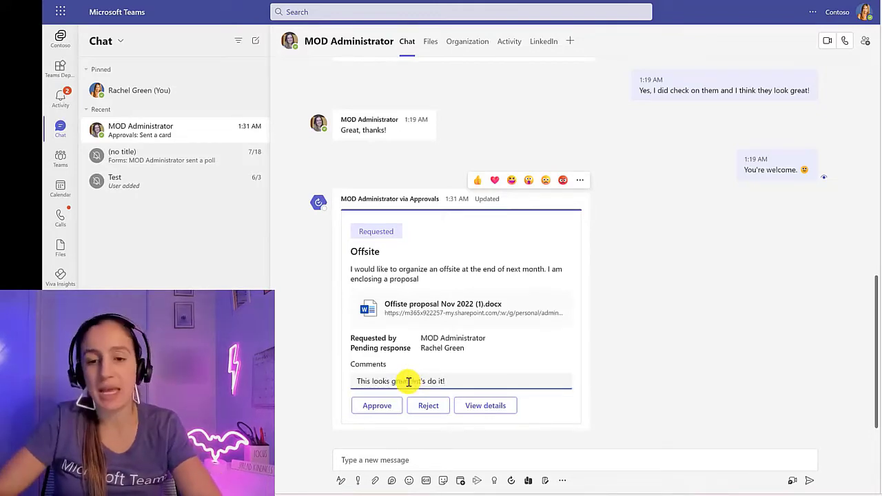
{"action": "left_click", "coordinate": [384, 412]}
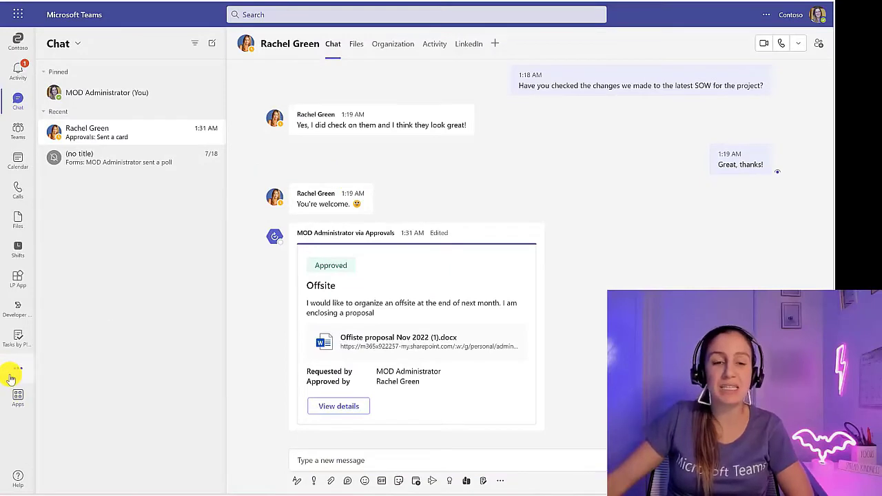
Open the Approvals app from the requester's account and display the sent approval requests.
{"action": "left_click", "coordinate": [11, 378]}
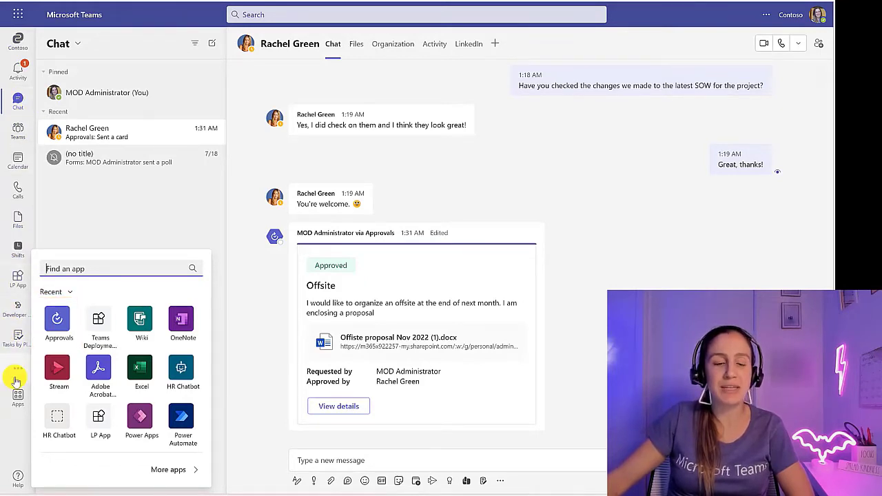
{"action": "left_click", "coordinate": [59, 326]}
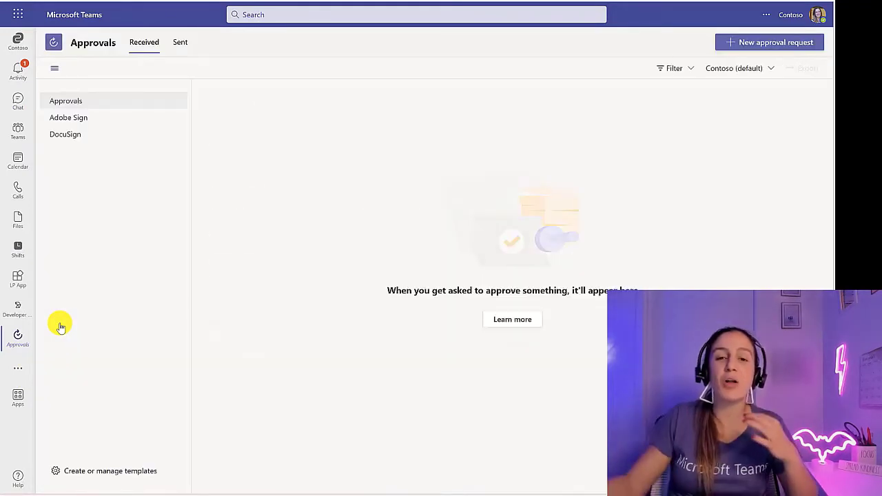
{"action": "left_click", "coordinate": [176, 43]}
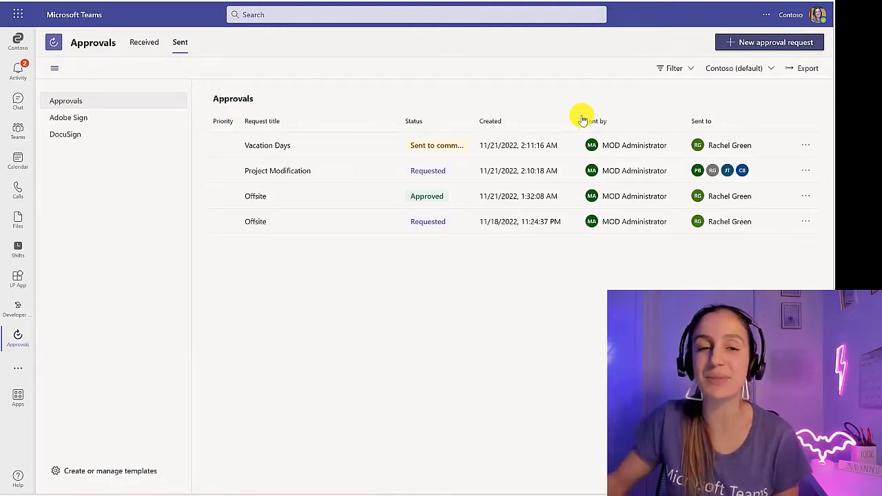
Create a new basic approval request and name it "Offsite extended".
{"action": "left_click", "coordinate": [728, 49]}
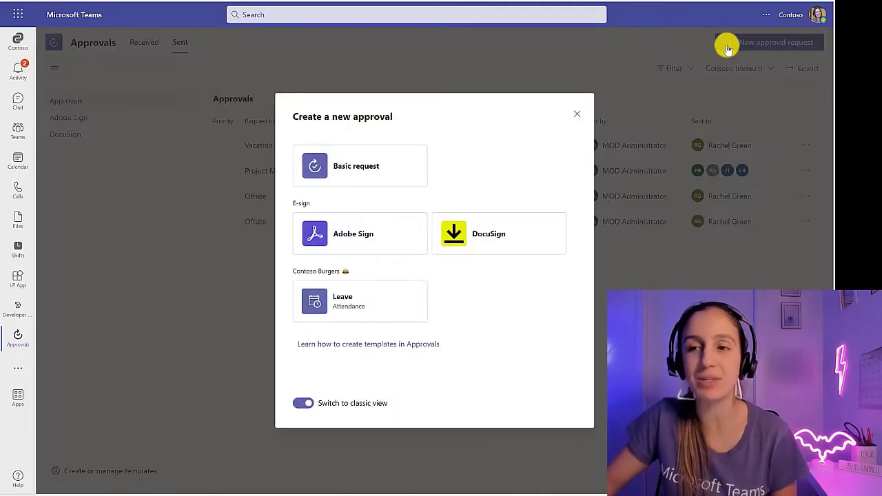
{"action": "left_click", "coordinate": [403, 168]}
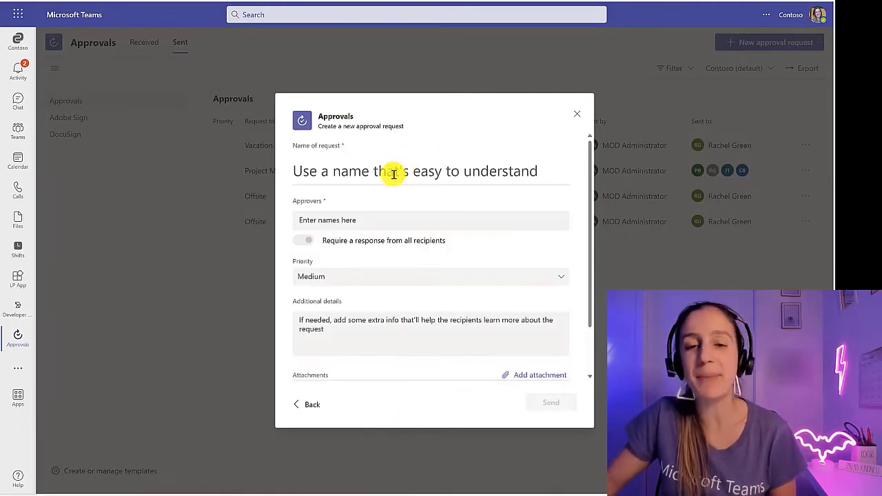
{"action": "left_click", "coordinate": [394, 173]}
{"action": "type", "text": "Off"}
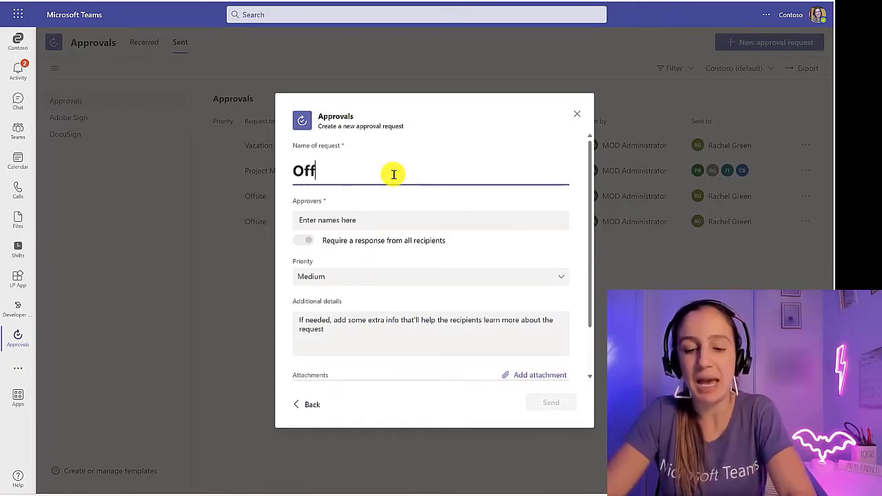
{"action": "type", "text": "iste "}
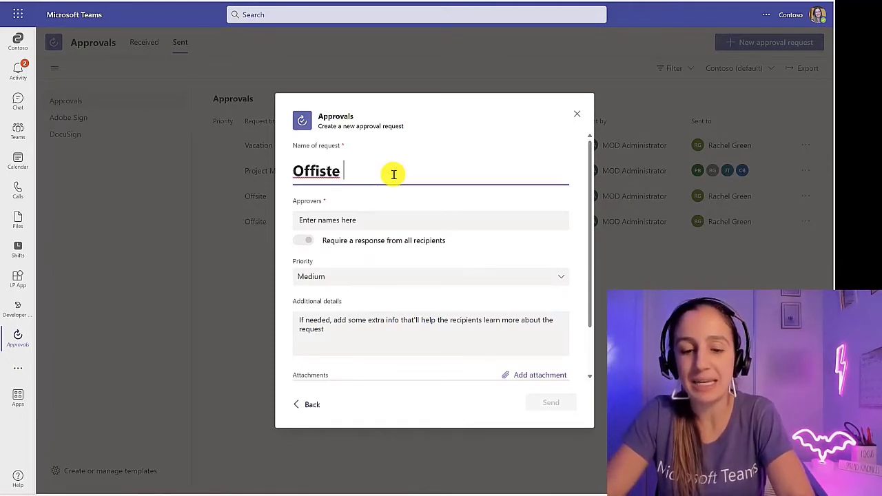
{"action": "type", "text": "extended"}
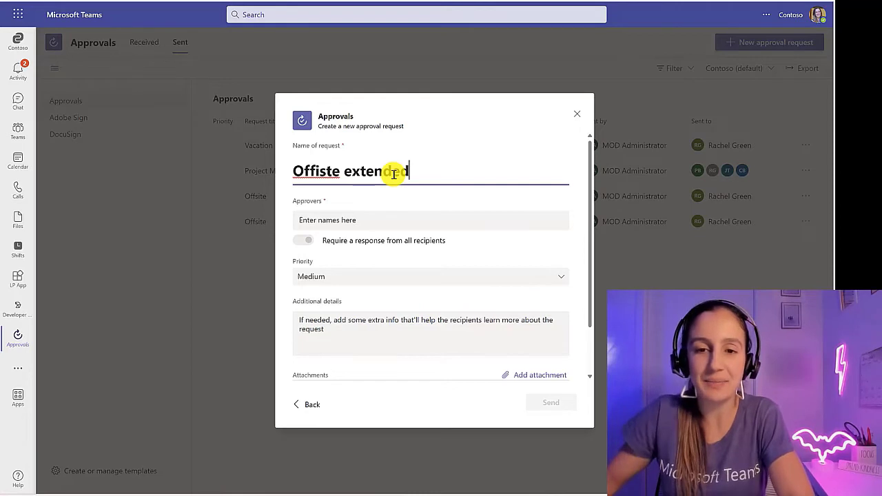
{"action": "key", "text": "Tab"}
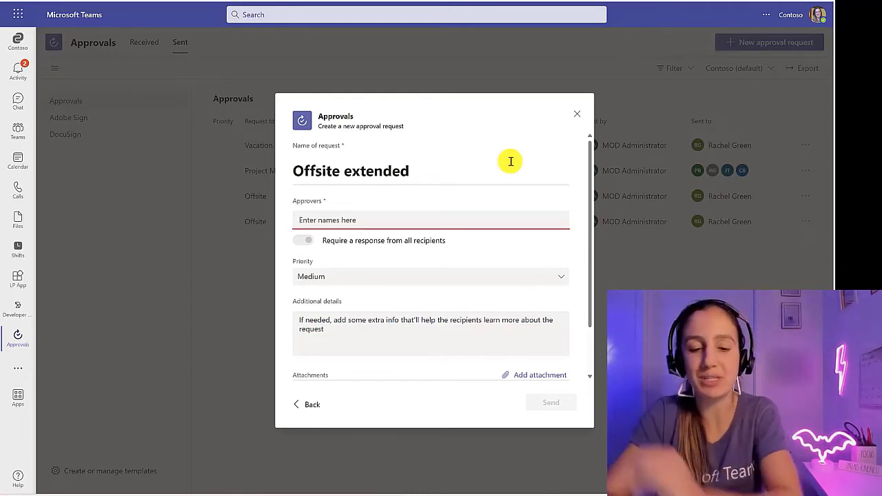
Add five colleagues from the directory suggestions as approvers of the Offsite extended request.
{"action": "type", "text": "rache"}
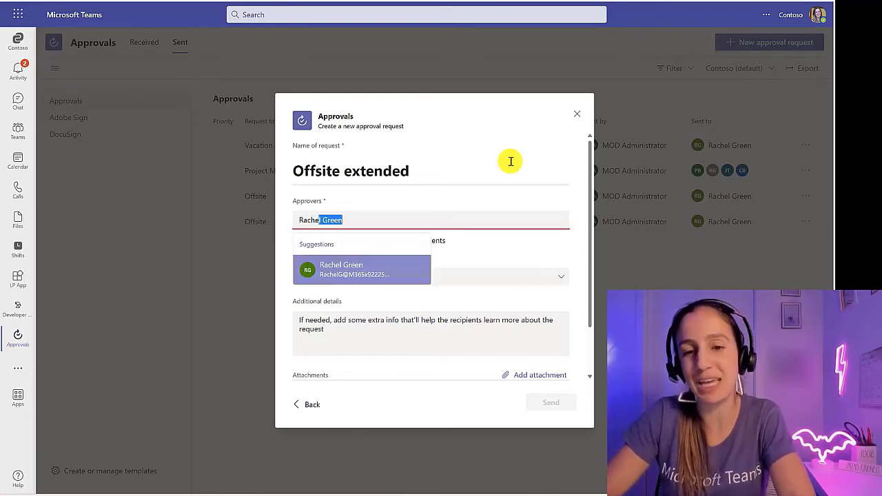
{"action": "key", "text": "Return"}
{"action": "type", "text": "ro"}
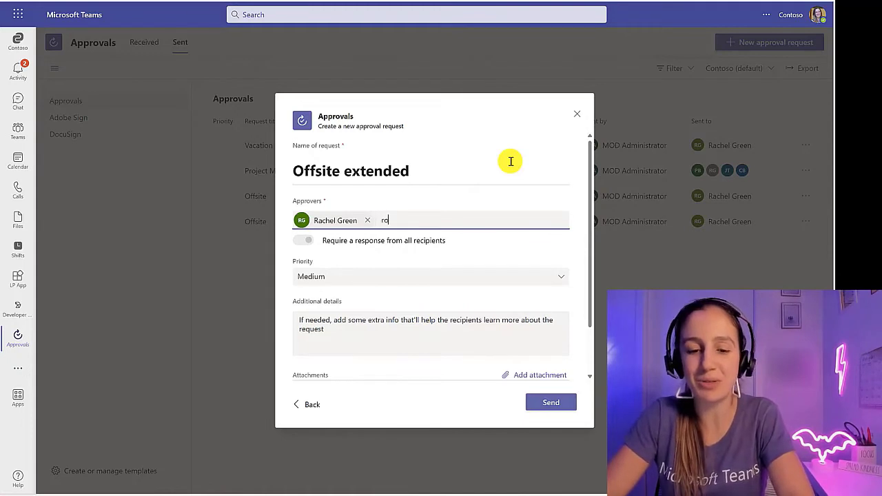
{"action": "type", "text": "ss"}
{"action": "key", "text": "Return"}
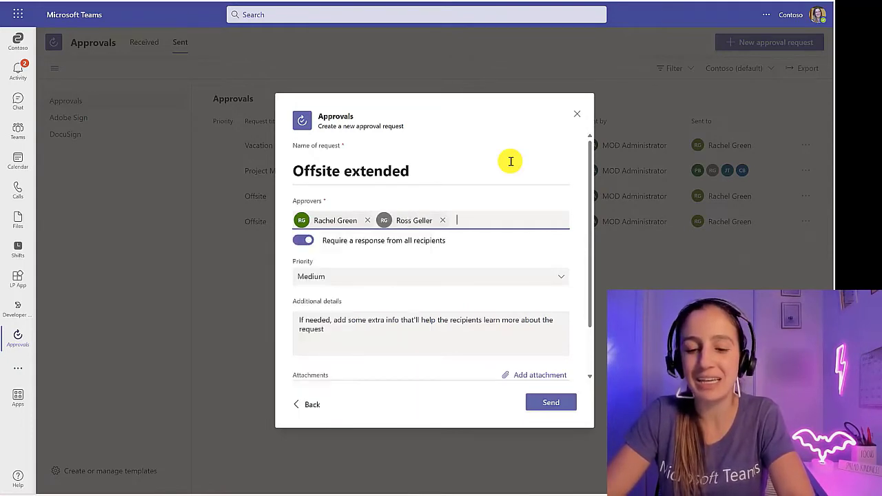
{"action": "key", "text": "Return"}
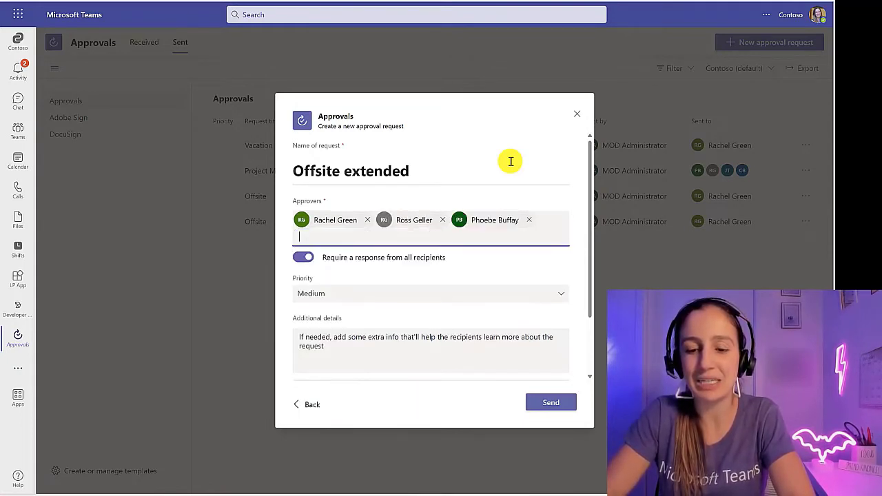
{"action": "type", "text": "joey"}
{"action": "key", "text": "Return"}
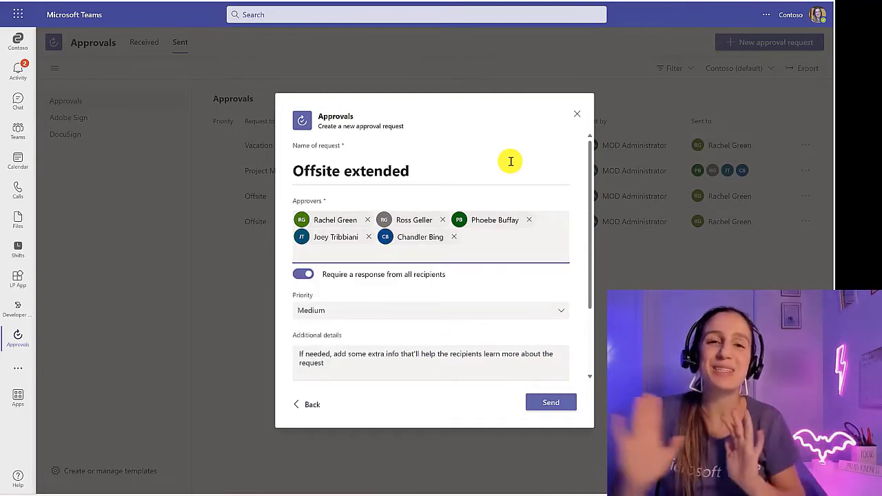
Enter "Details" as the additional details and enable custom responses with "Sent to committee" as the first response.
{"action": "left_click", "coordinate": [394, 364]}
{"action": "scroll", "coordinate": [396, 366], "scroll_direction": "down", "scroll_amount": 2}
{"action": "left_click", "coordinate": [301, 347]}
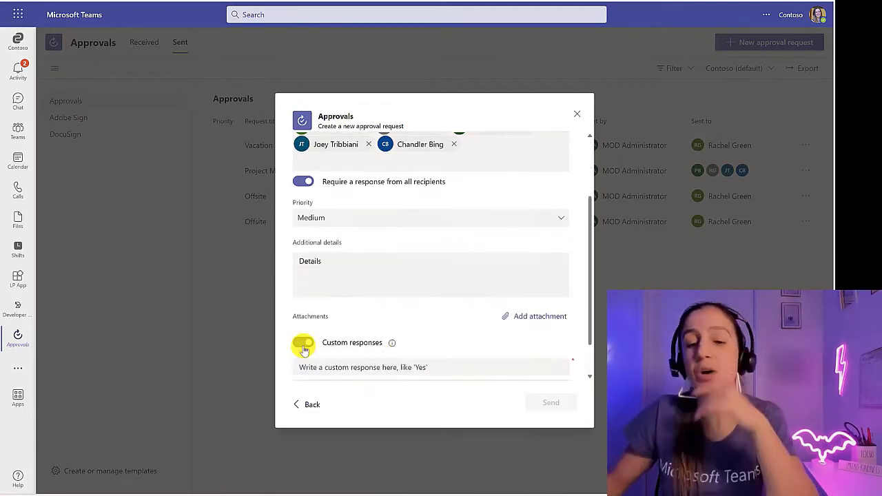
{"action": "scroll", "coordinate": [314, 341], "scroll_direction": "down", "scroll_amount": 1}
{"action": "left_click", "coordinate": [333, 325]}
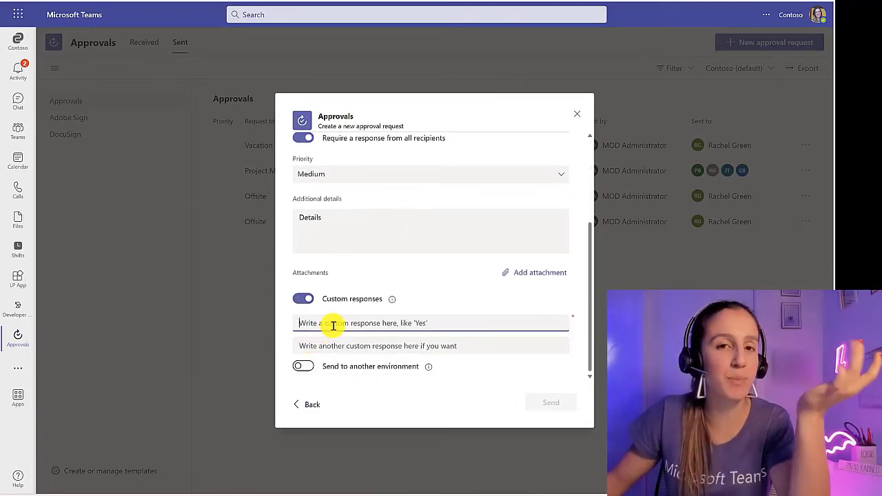
{"action": "type", "text": "Sent to committee"}
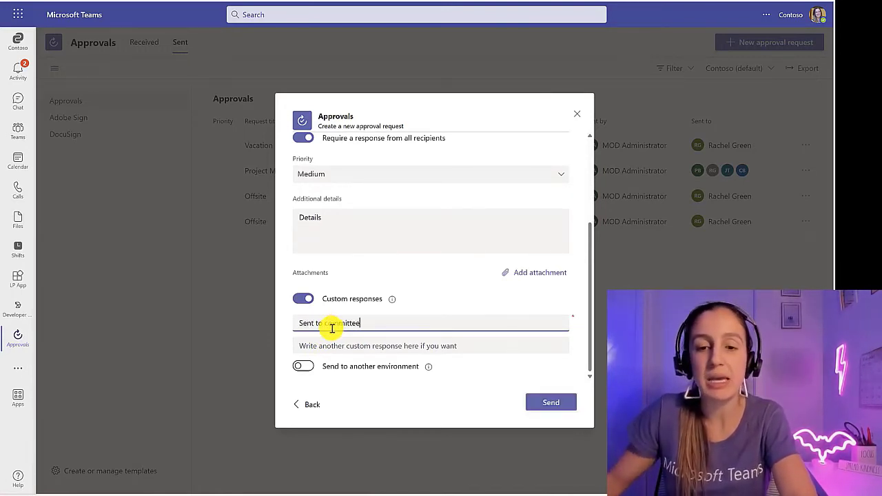
Add "Missing information" as the second custom response and send the Offsite extended approval request.
{"action": "left_click", "coordinate": [324, 345]}
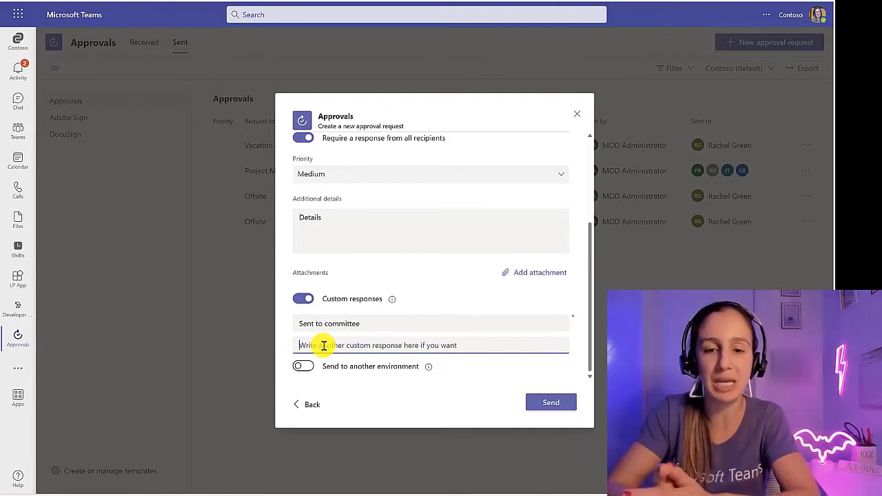
{"action": "type", "text": "Missing information"}
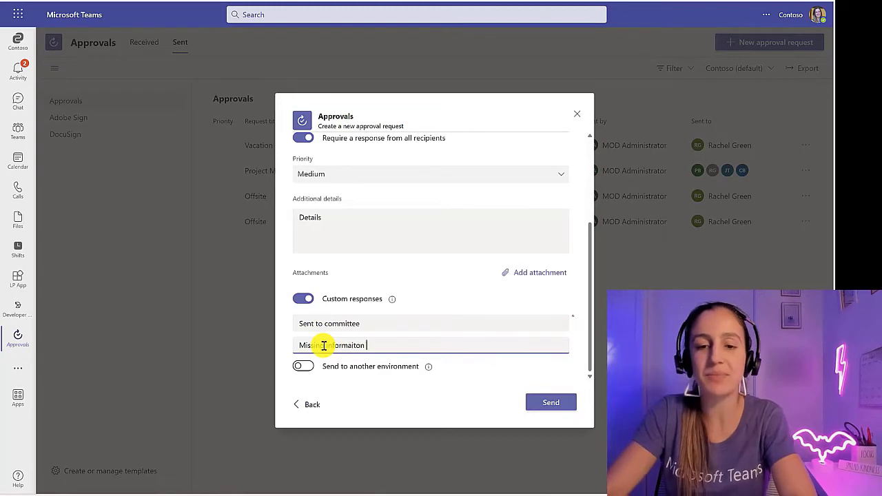
{"action": "left_click", "coordinate": [559, 404]}
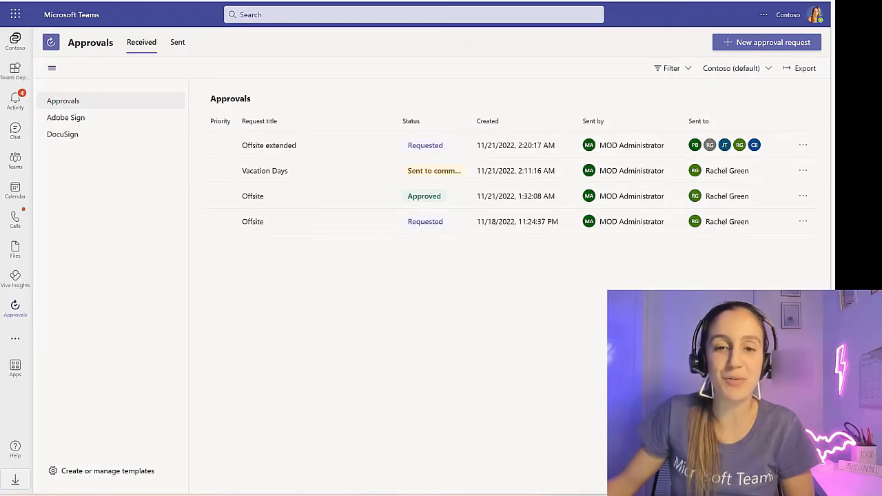
Open the received Offsite extended request from the approver's account and respond with "Missing information".
{"action": "left_click", "coordinate": [239, 149]}
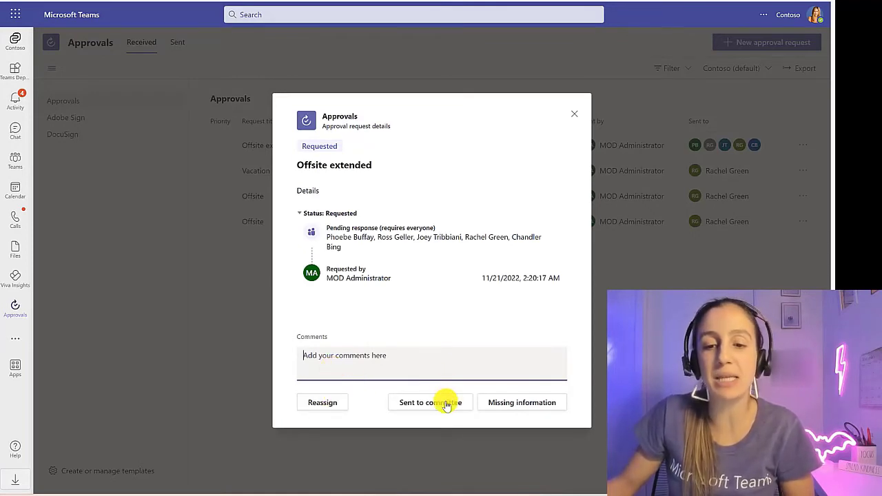
{"action": "left_click", "coordinate": [535, 402]}
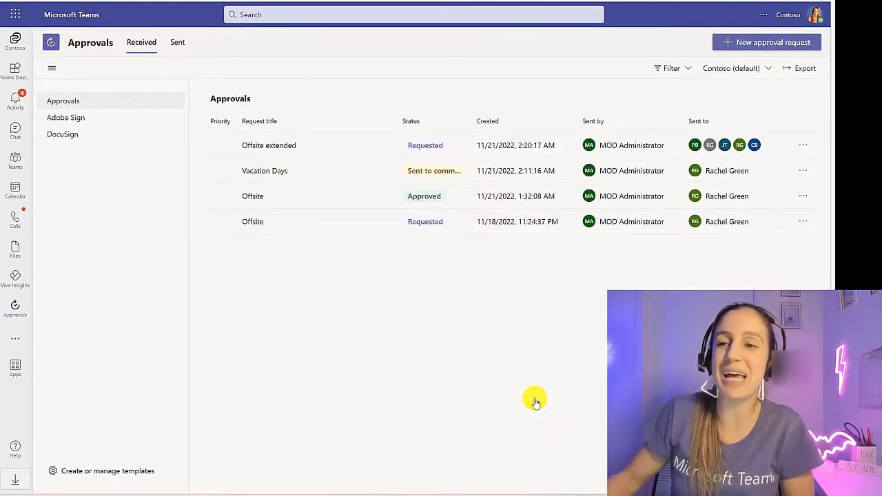
Start a new approval request and display the information on how to create templates in Approvals.
{"action": "left_click", "coordinate": [753, 49]}
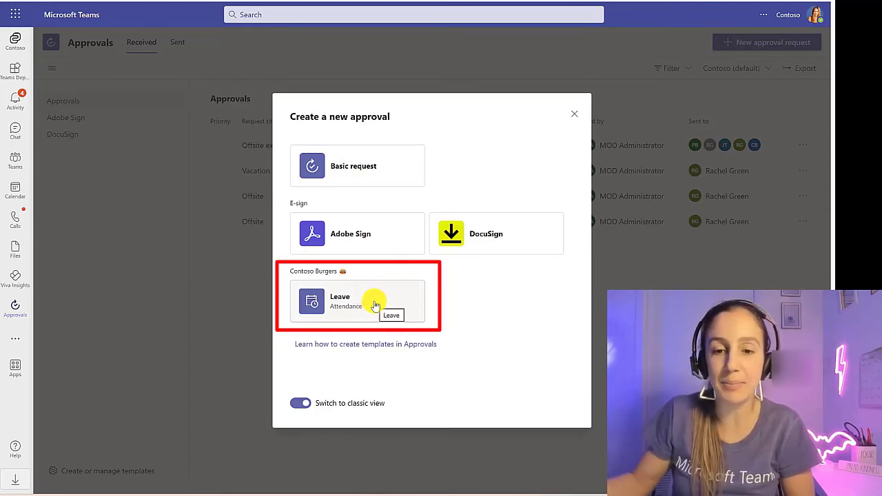
{"action": "left_click", "coordinate": [370, 344]}
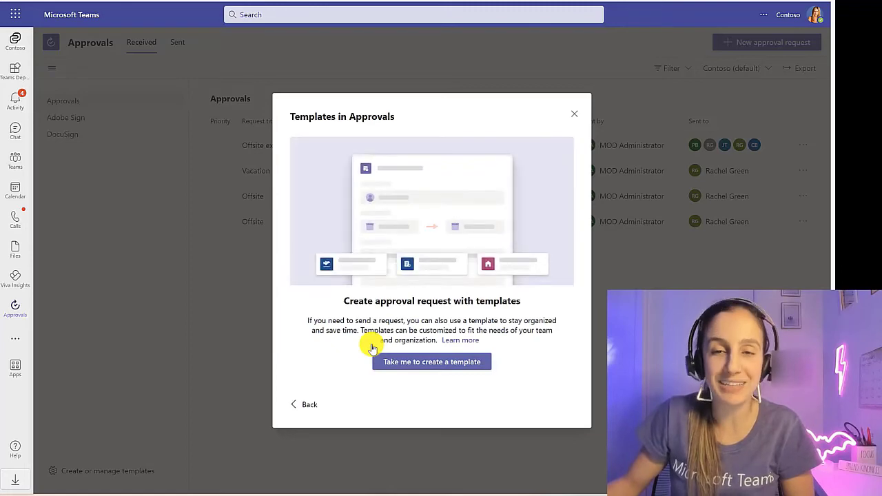